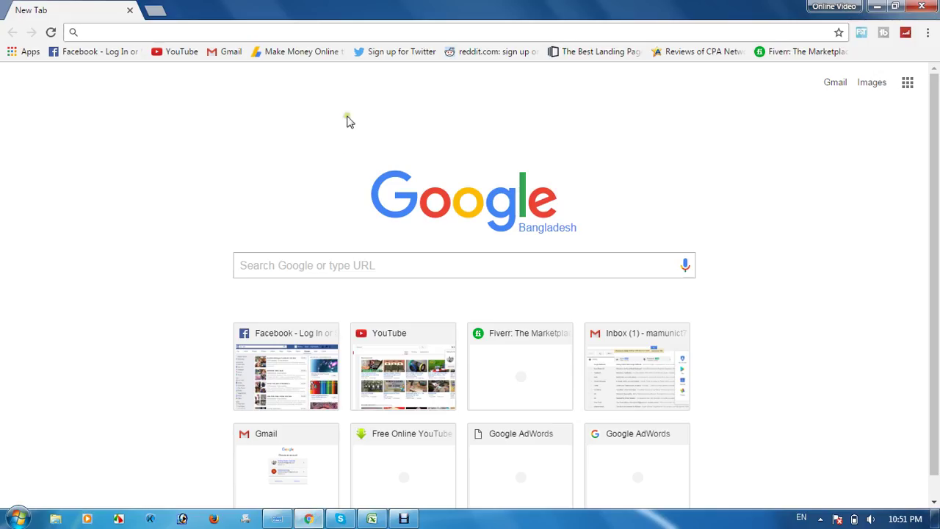
Search Google for 'tutter', fixing the mistyped 'utter' first
{"action": "left_click", "coordinate": [362, 267]}
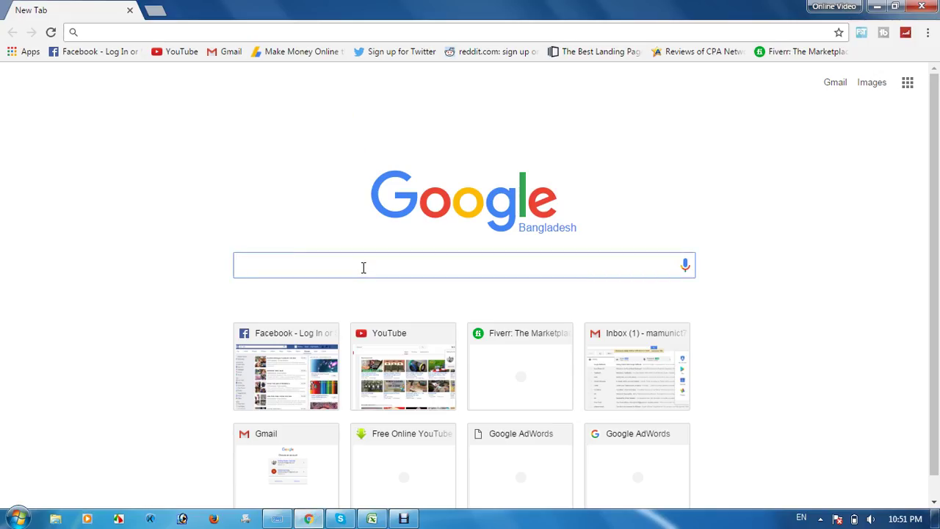
{"action": "left_click", "coordinate": [362, 268]}
{"action": "type", "text": "utter"}
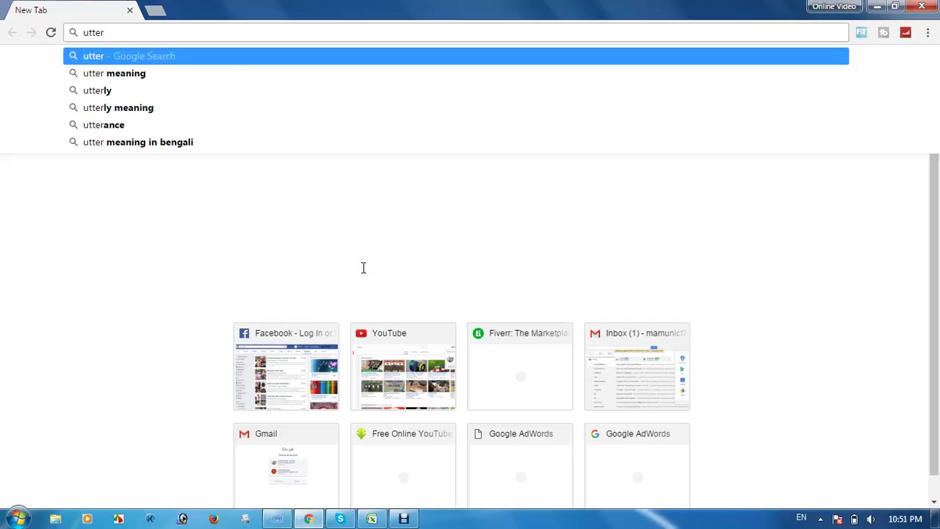
{"action": "key", "text": "BackSpace"}
{"action": "key", "text": "BackSpace"}
{"action": "key", "text": "BackSpace"}
{"action": "key", "text": "BackSpace"}
{"action": "key", "text": "BackSpace"}
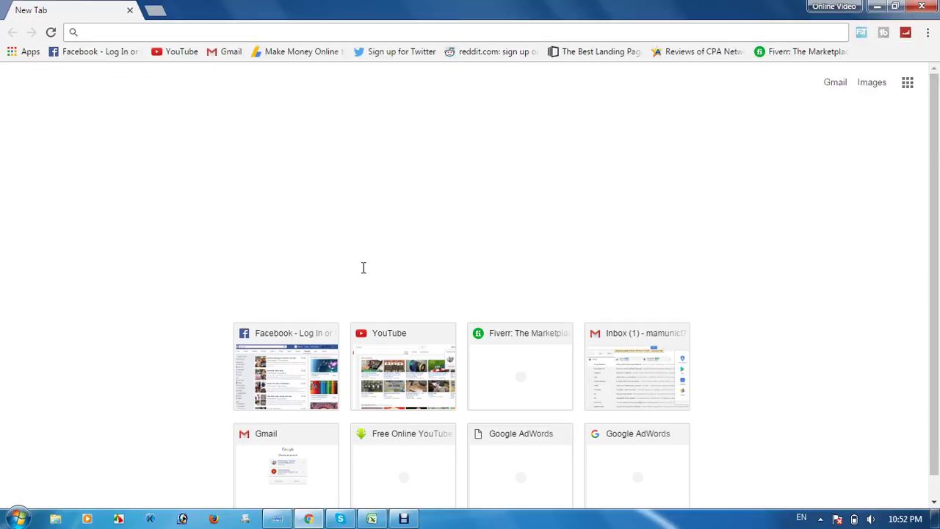
{"action": "type", "text": "tut"}
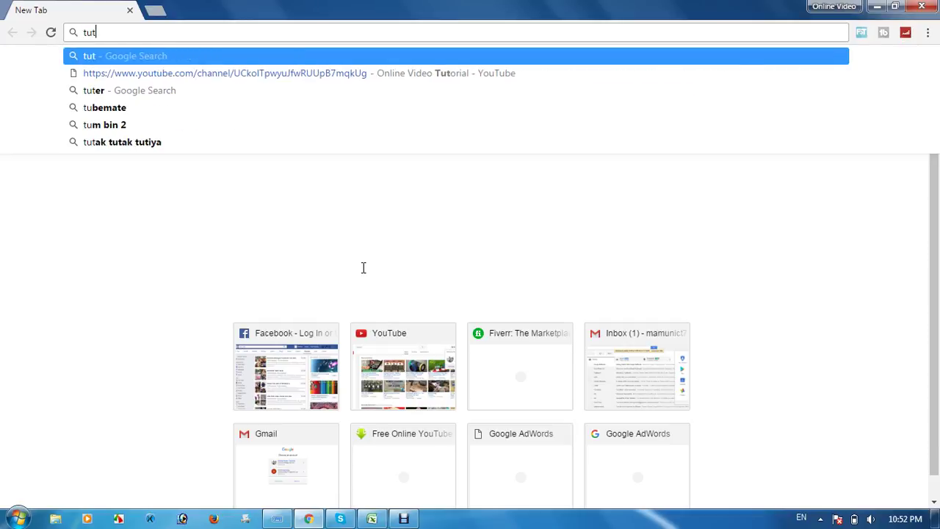
{"action": "type", "text": "ter"}
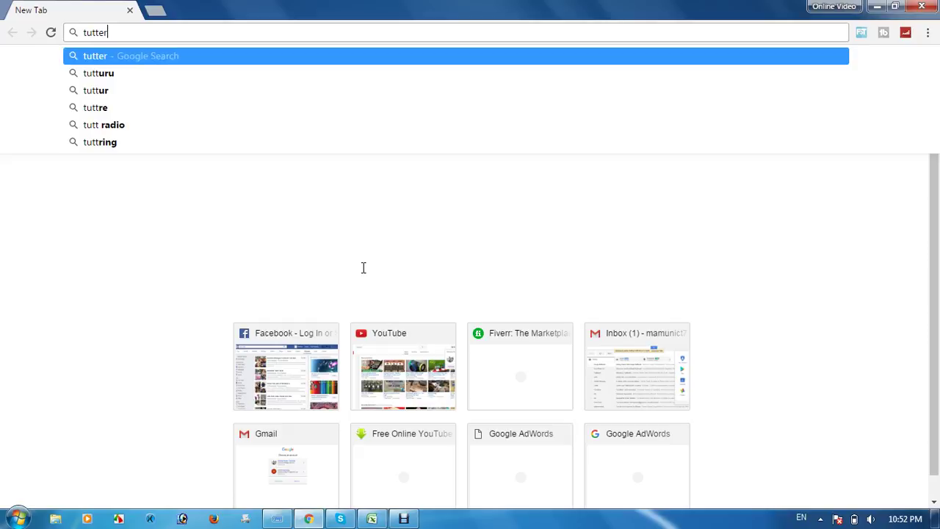
{"action": "key", "text": "Return"}
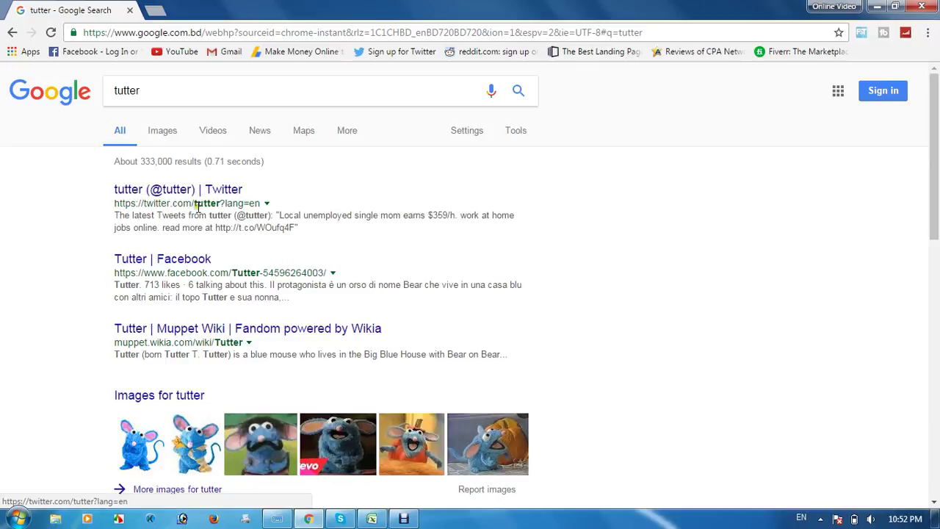
Open the tutter Twitter profile from the results, dismissing the login panel and extra tab
{"action": "left_click", "coordinate": [217, 190]}
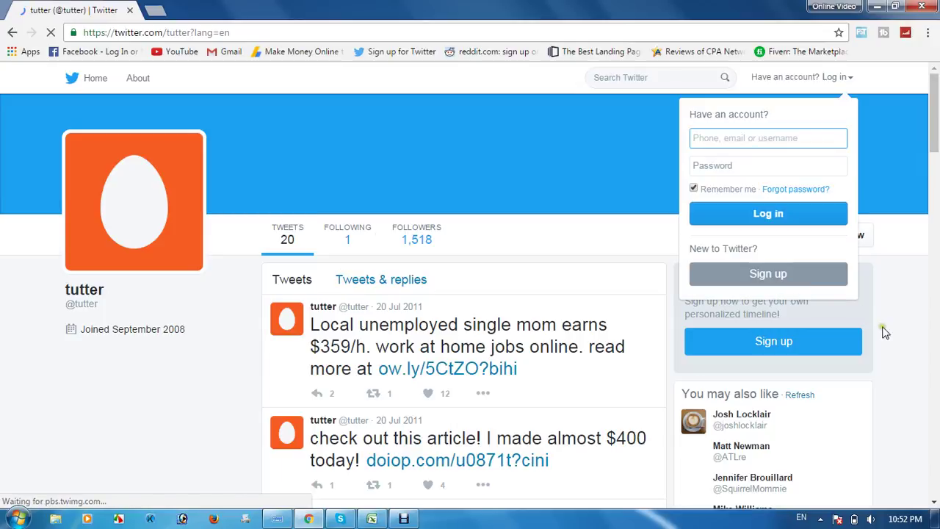
{"action": "left_click", "coordinate": [909, 326]}
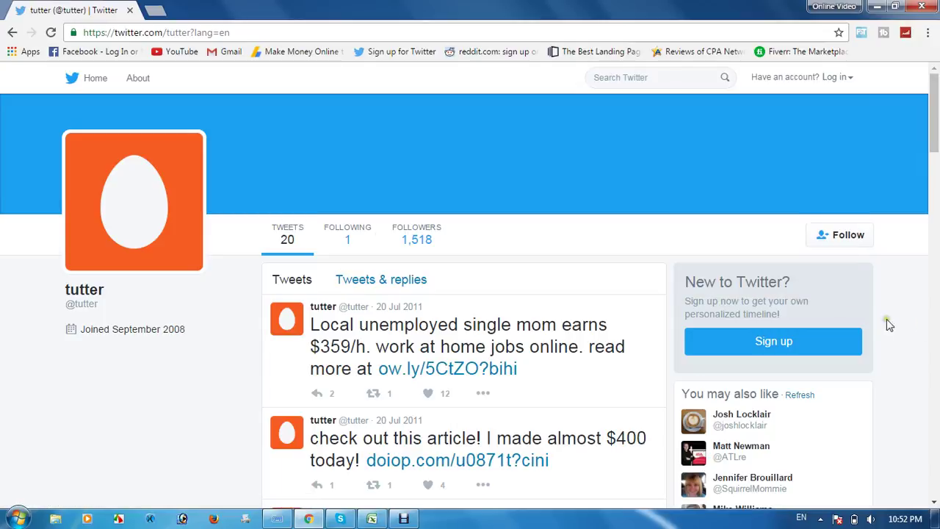
{"action": "double_click", "coordinate": [782, 283]}
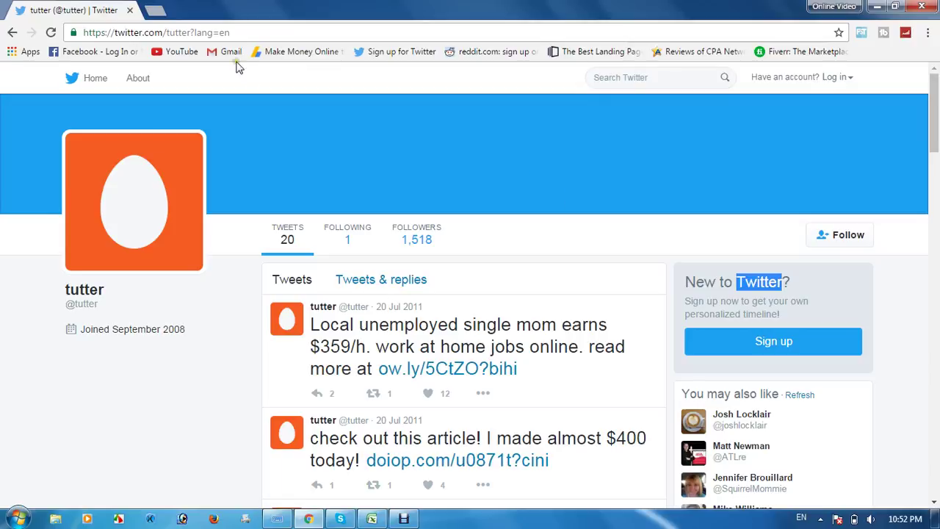
{"action": "left_click", "coordinate": [154, 11]}
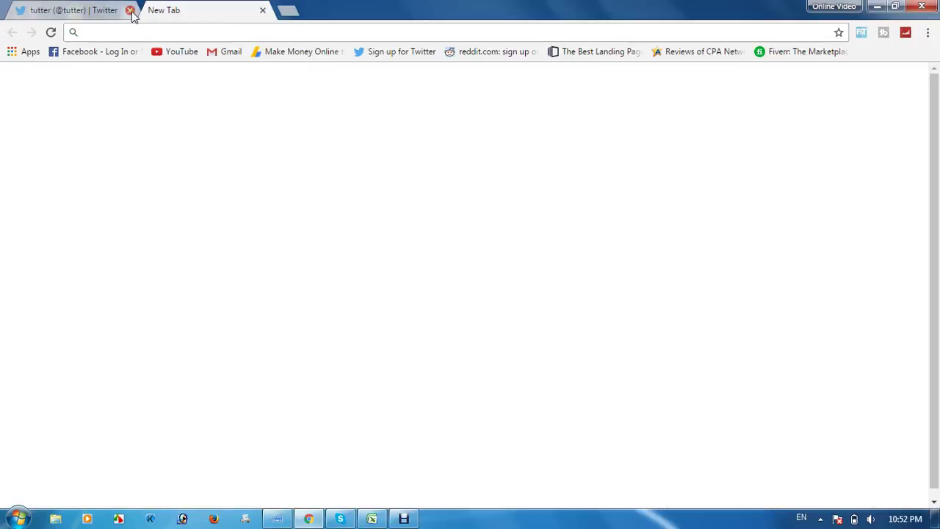
{"action": "left_click", "coordinate": [94, 11]}
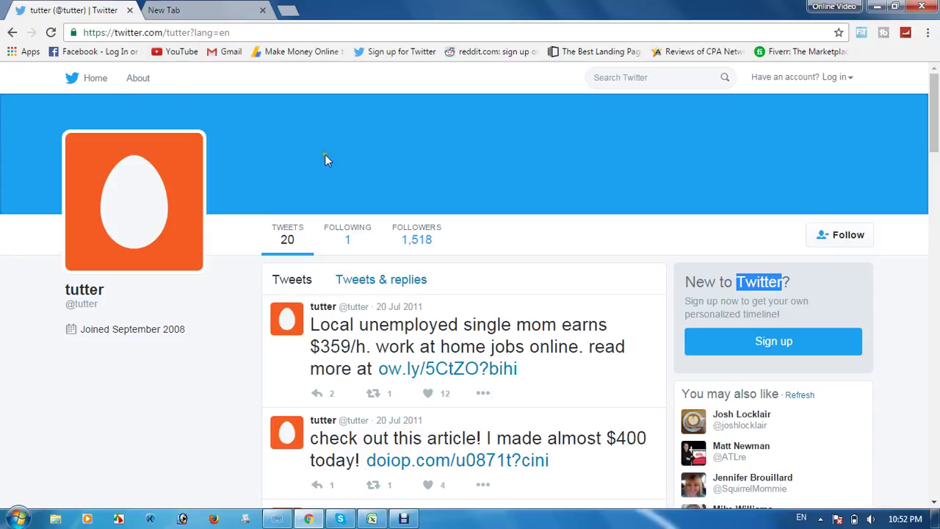
{"action": "left_click", "coordinate": [262, 10]}
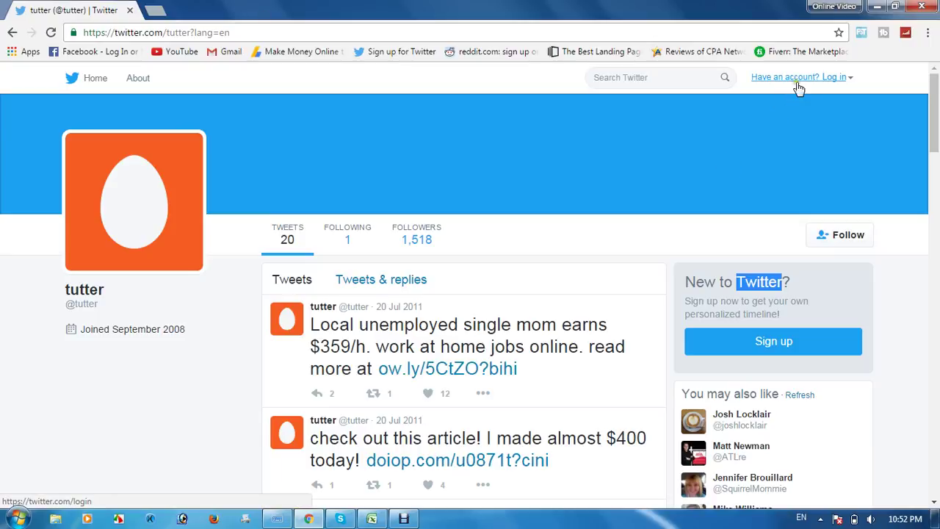
Start a new Twitter account sign-up from the tutter profile page
{"action": "left_click", "coordinate": [923, 332]}
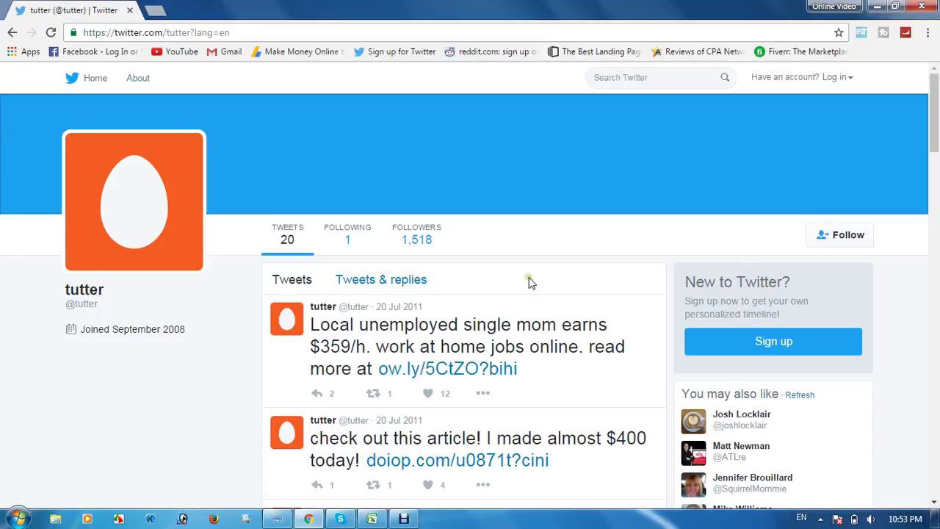
{"action": "scroll", "coordinate": [532, 279], "scroll_direction": "down", "scroll_amount": 3}
{"action": "scroll", "coordinate": [531, 277], "scroll_direction": "up", "scroll_amount": 3}
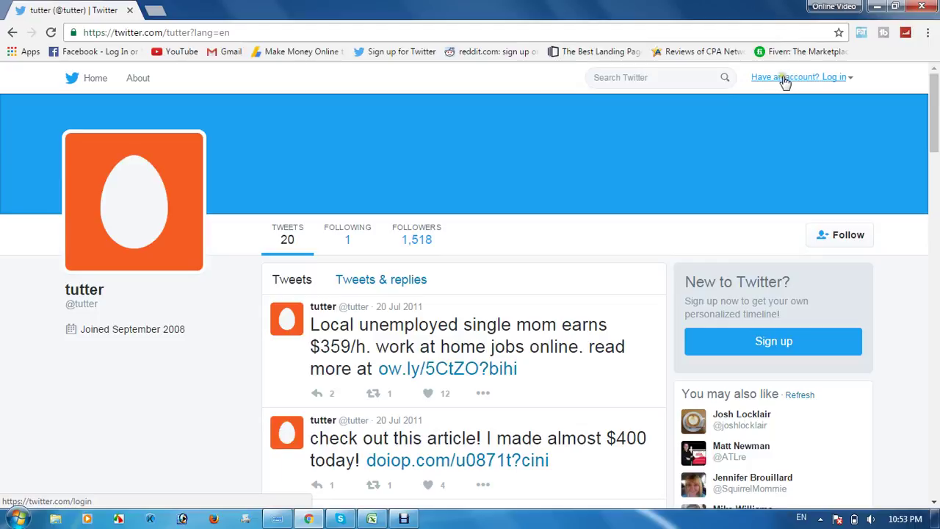
{"action": "left_click", "coordinate": [771, 348]}
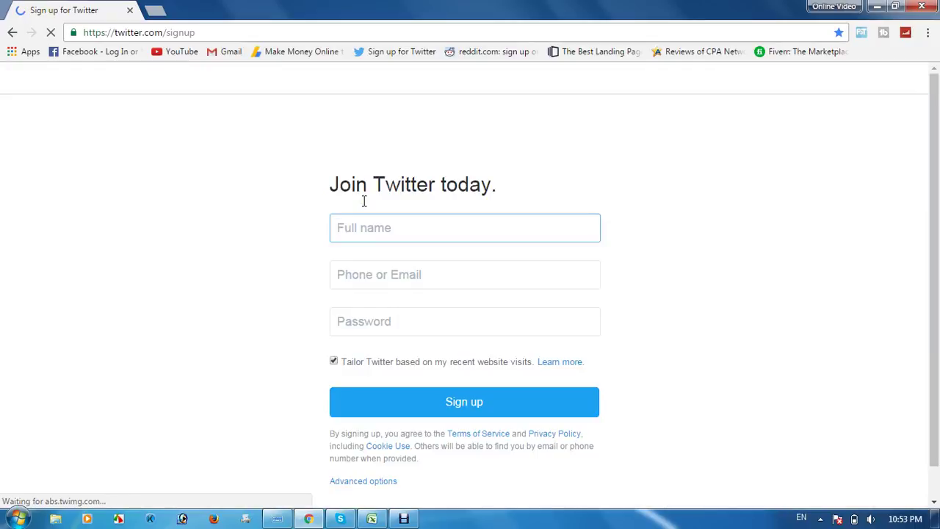
Fill in the full name, a pasted e-mail address and a password, then submit the sign-up form
{"action": "left_click", "coordinate": [417, 231]}
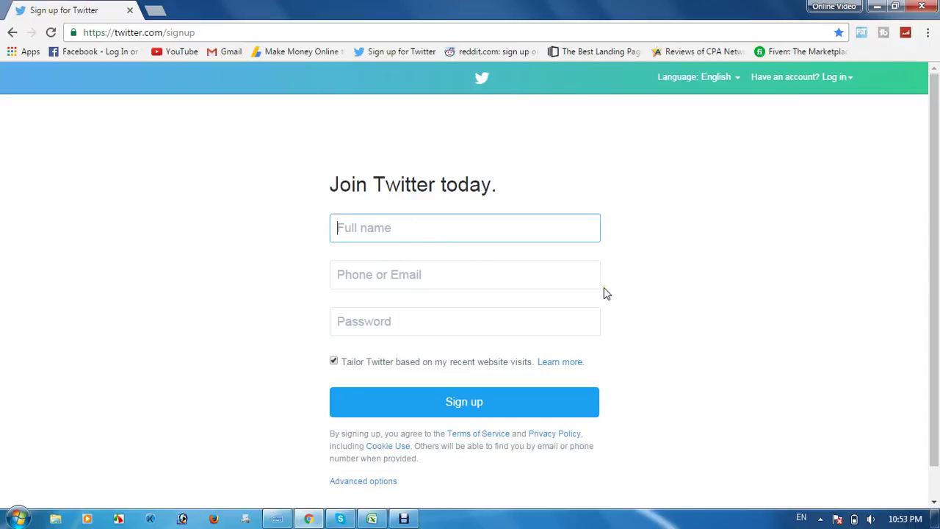
{"action": "left_click", "coordinate": [386, 272]}
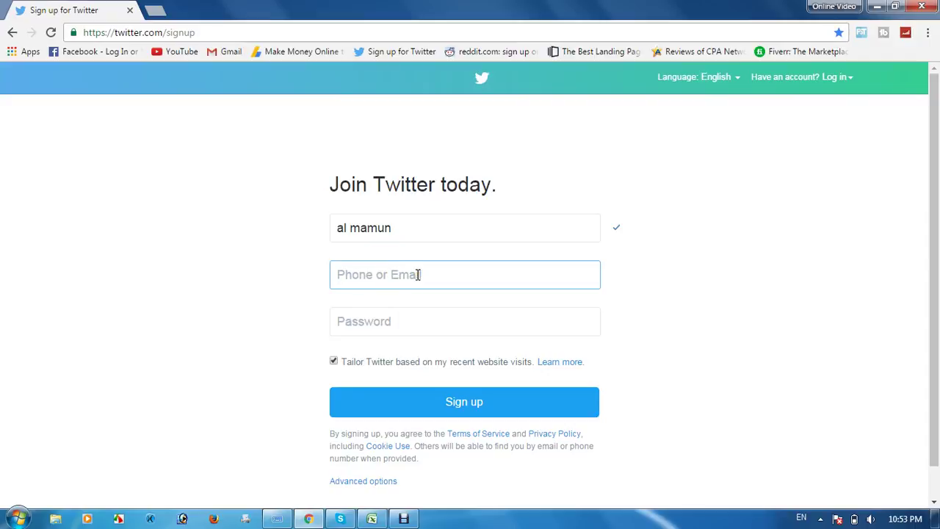
{"action": "left_click", "coordinate": [409, 518]}
{"action": "left_click", "coordinate": [504, 451]}
{"action": "key", "text": "ctrl+v"}
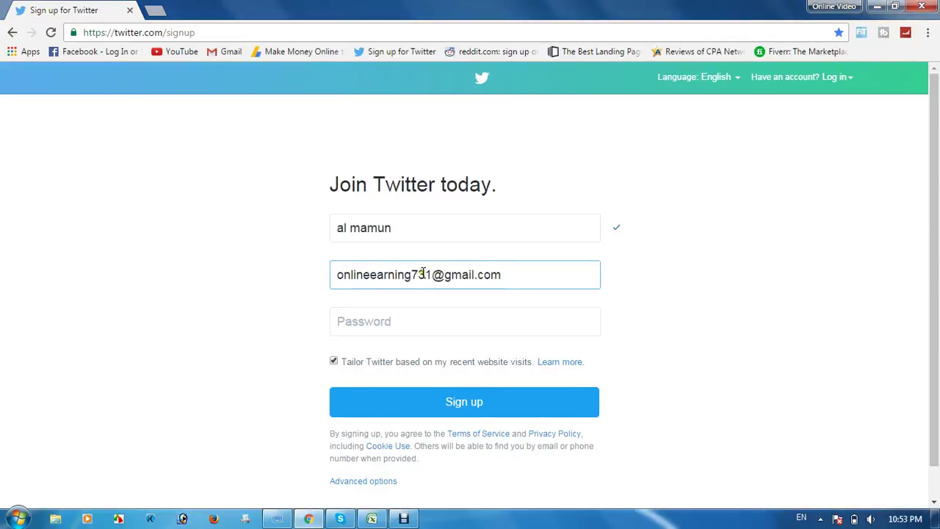
{"action": "left_click", "coordinate": [424, 323]}
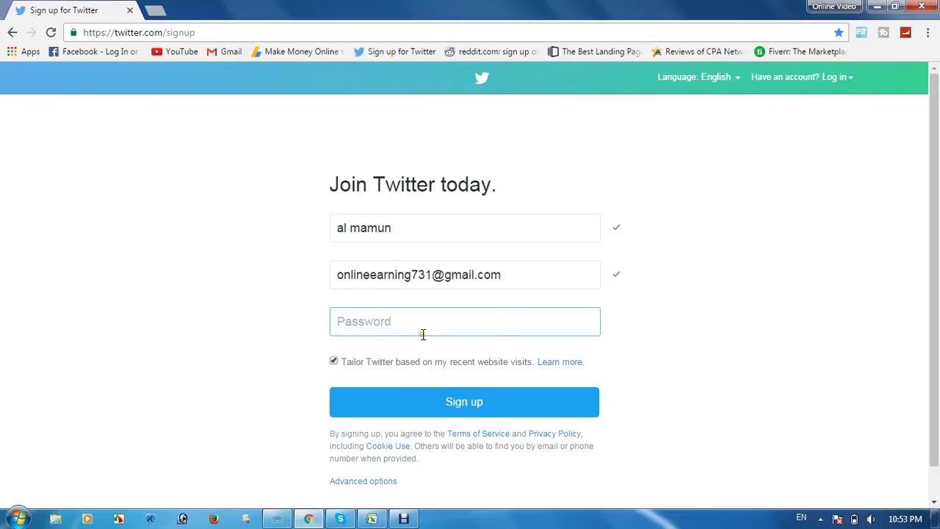
{"action": "type", "text": "***"}
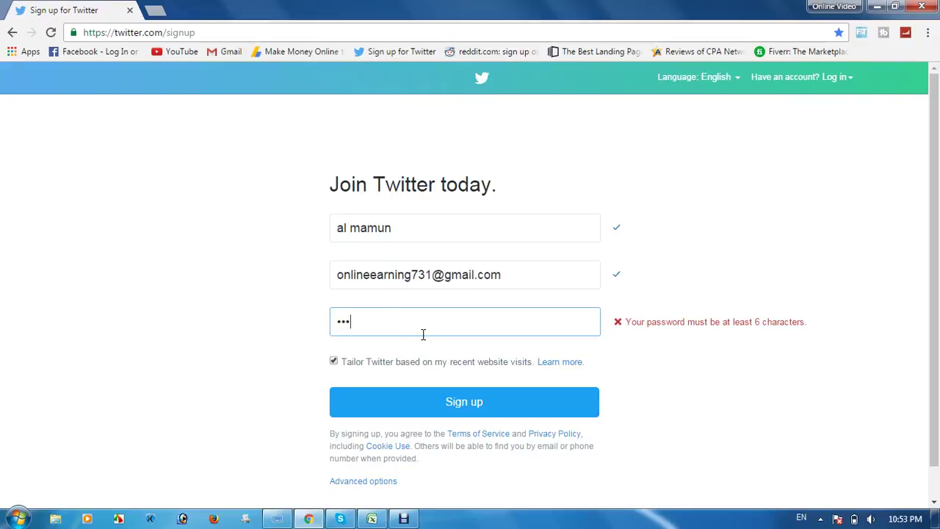
{"action": "type", "text": "***"}
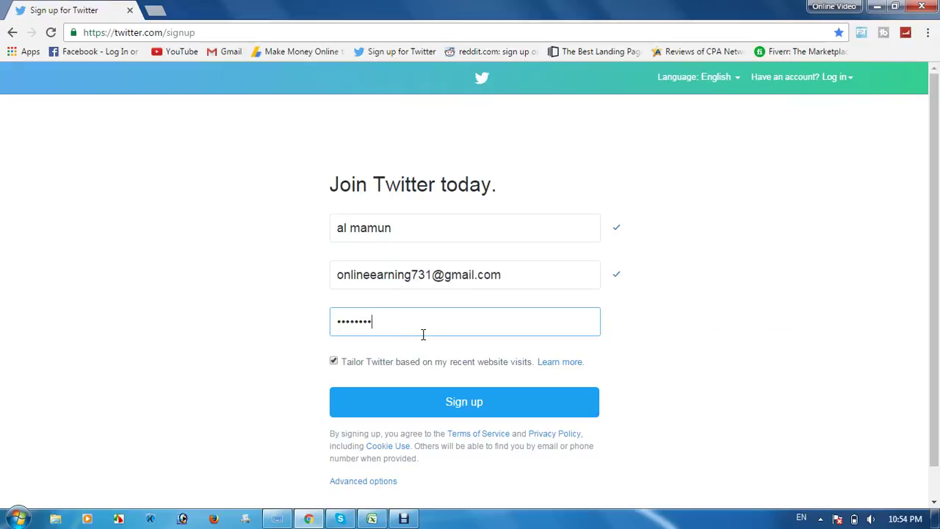
{"action": "left_click", "coordinate": [450, 402]}
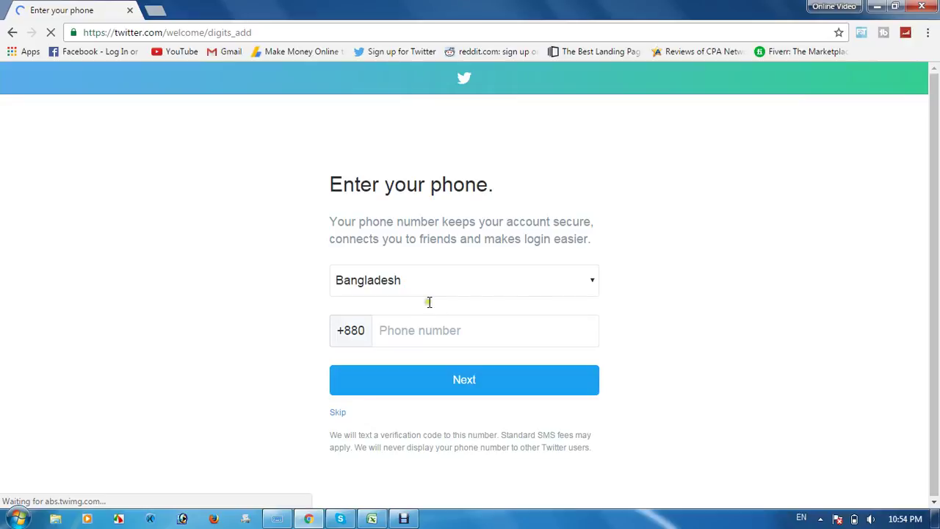
Enter the Bangladesh mobile number with the On-Screen Keyboard and submit it
{"action": "left_click", "coordinate": [416, 329]}
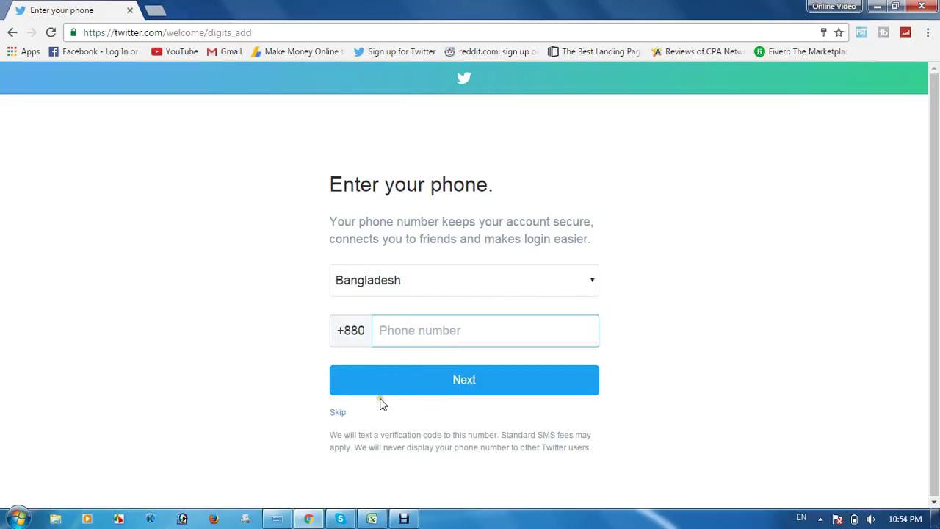
{"action": "left_click", "coordinate": [277, 519]}
{"action": "left_click", "coordinate": [411, 332]}
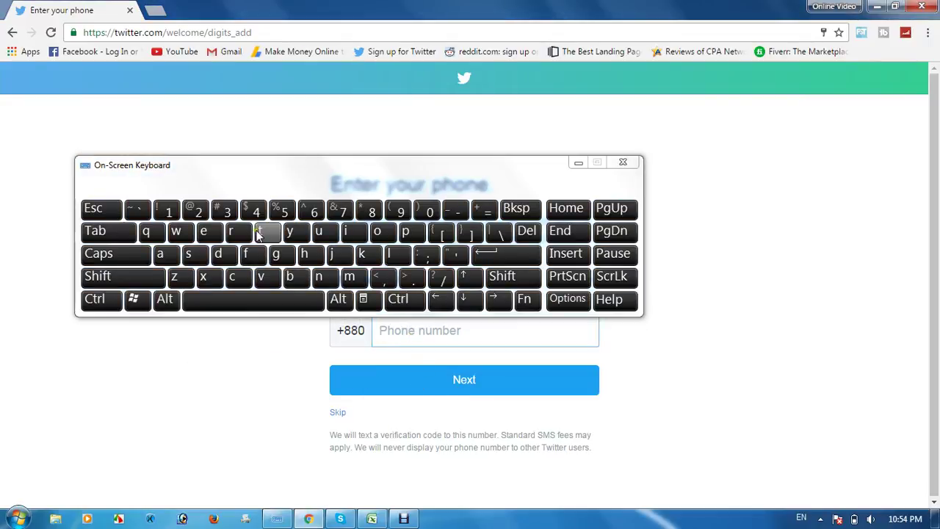
{"action": "left_click", "coordinate": [167, 211]}
{"action": "left_click", "coordinate": [312, 211]}
{"action": "left_click", "coordinate": [195, 211]}
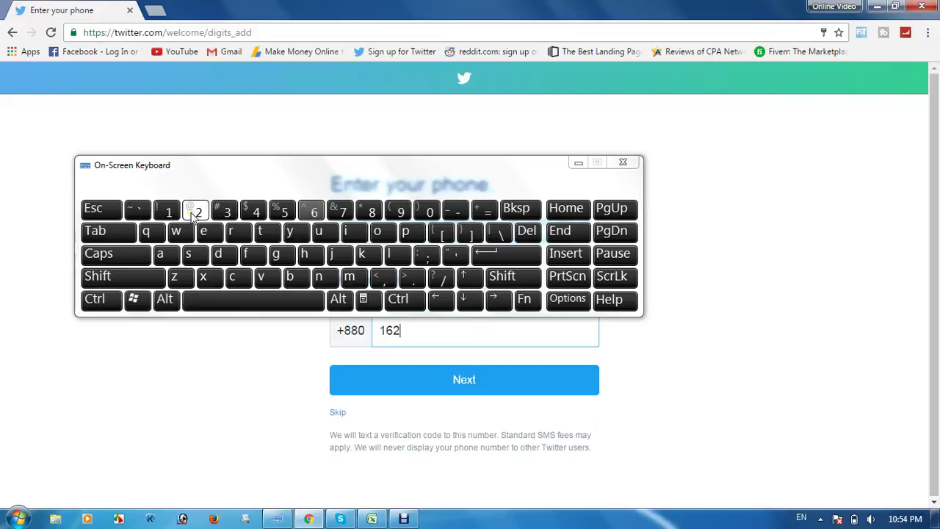
{"action": "left_click", "coordinate": [226, 212]}
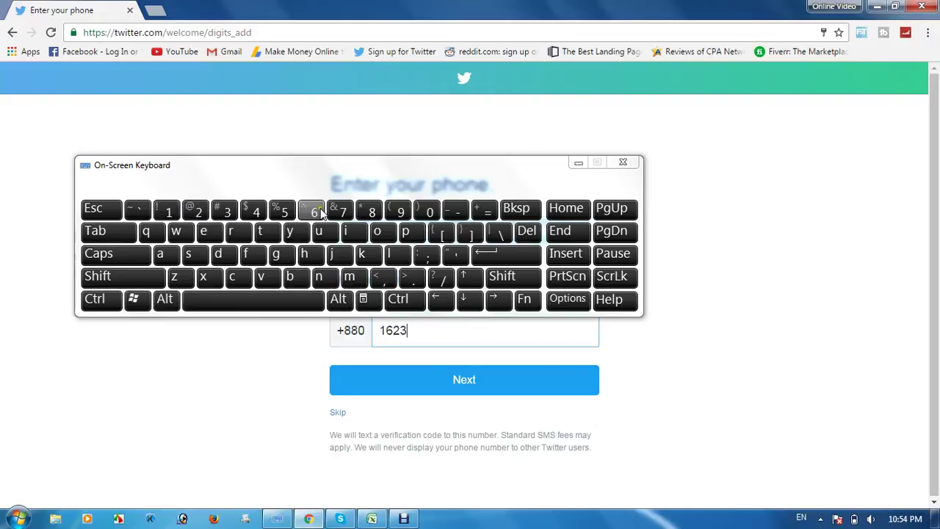
{"action": "left_click", "coordinate": [372, 210]}
{"action": "left_click", "coordinate": [429, 211]}
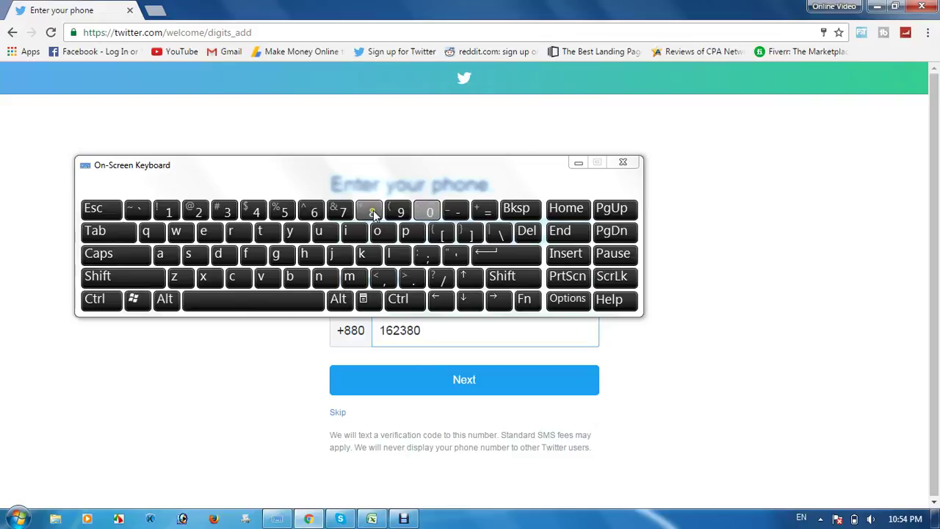
{"action": "left_click", "coordinate": [372, 211]}
{"action": "left_click", "coordinate": [169, 211]}
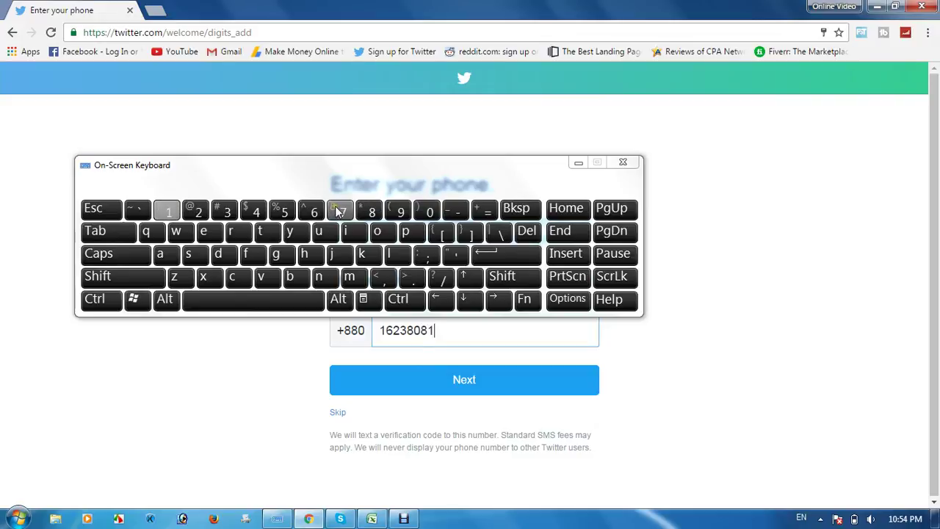
{"action": "left_click", "coordinate": [343, 211]}
{"action": "left_click", "coordinate": [430, 211]}
{"action": "left_click", "coordinate": [577, 162]}
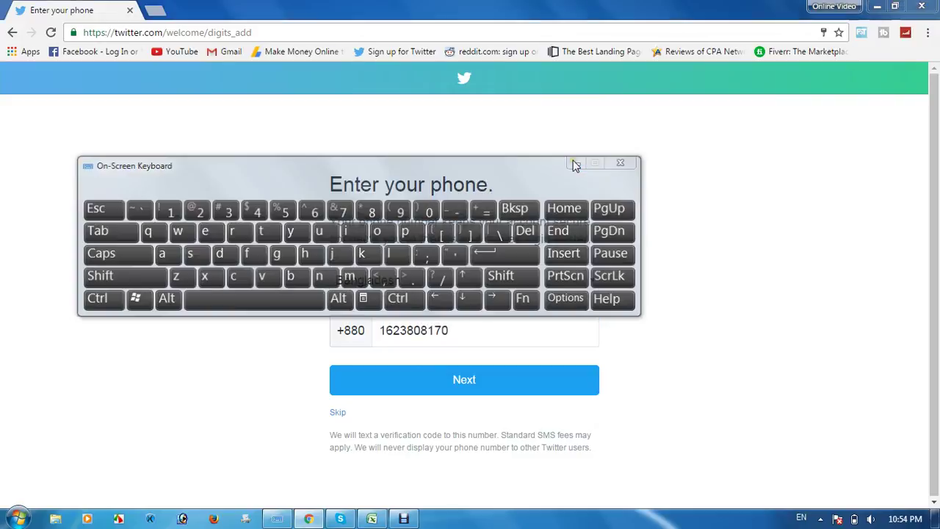
{"action": "left_click", "coordinate": [464, 379]}
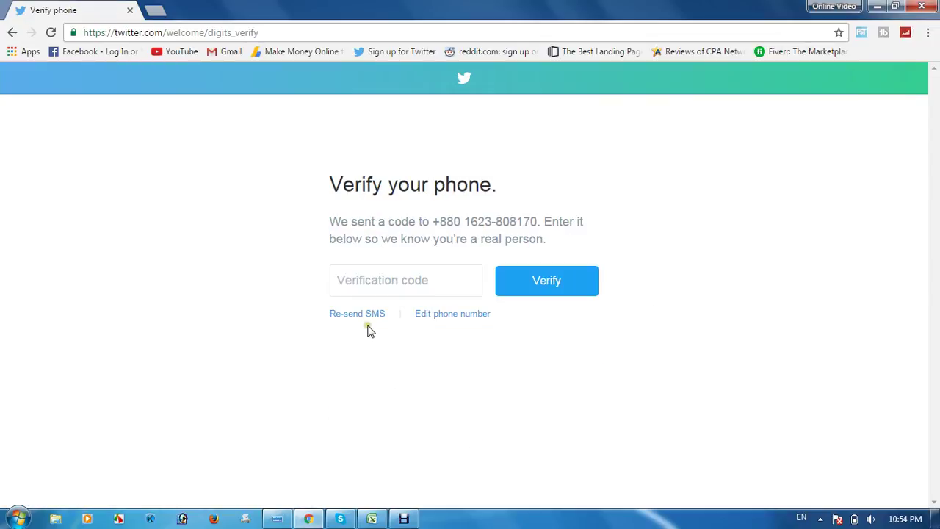
Enter the SMS verification code, adding the last digit on the On-Screen Keyboard, and verify
{"action": "left_click", "coordinate": [437, 289]}
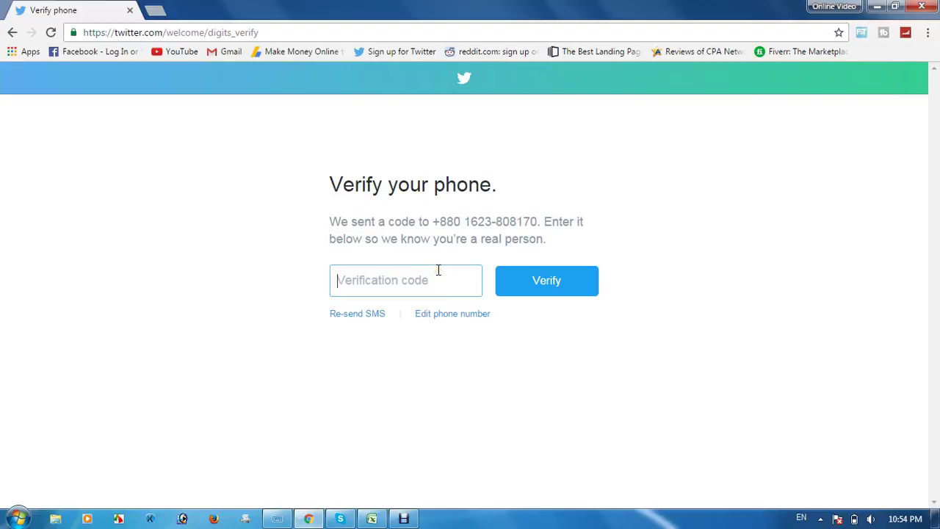
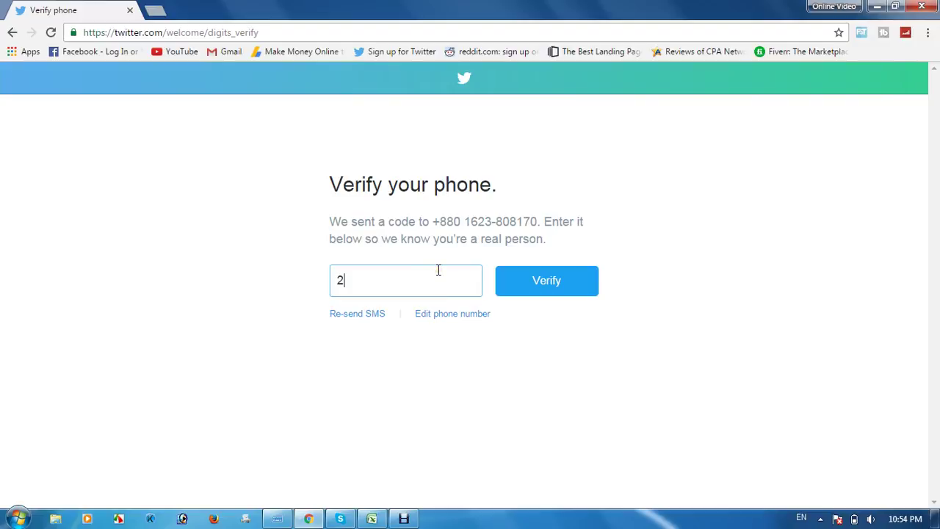
{"action": "left_click", "coordinate": [277, 519]}
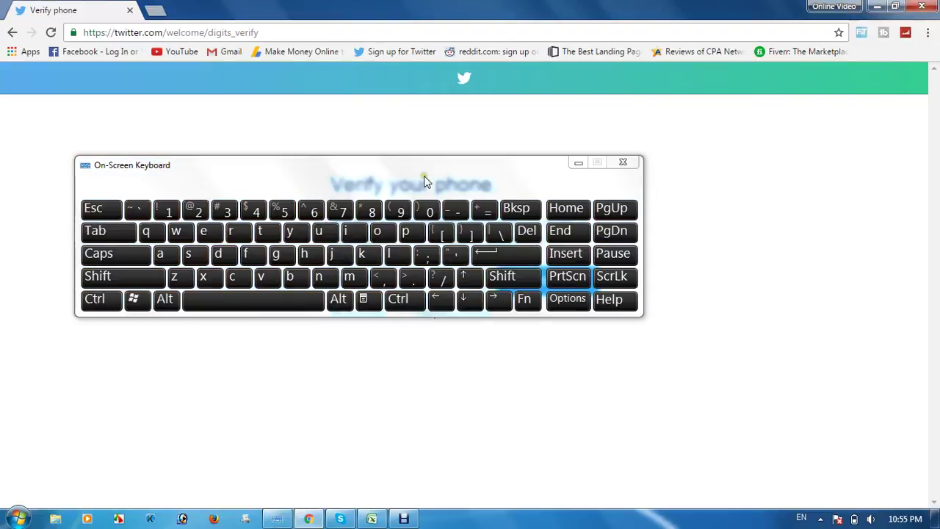
{"action": "left_click_drag", "start_coordinate": [389, 176], "coordinate": [387, 334]}
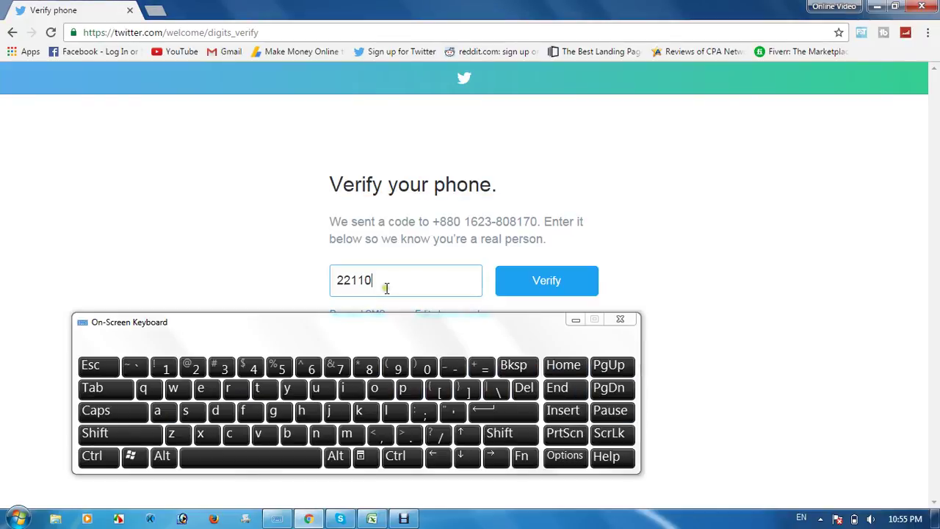
{"action": "left_click", "coordinate": [337, 367]}
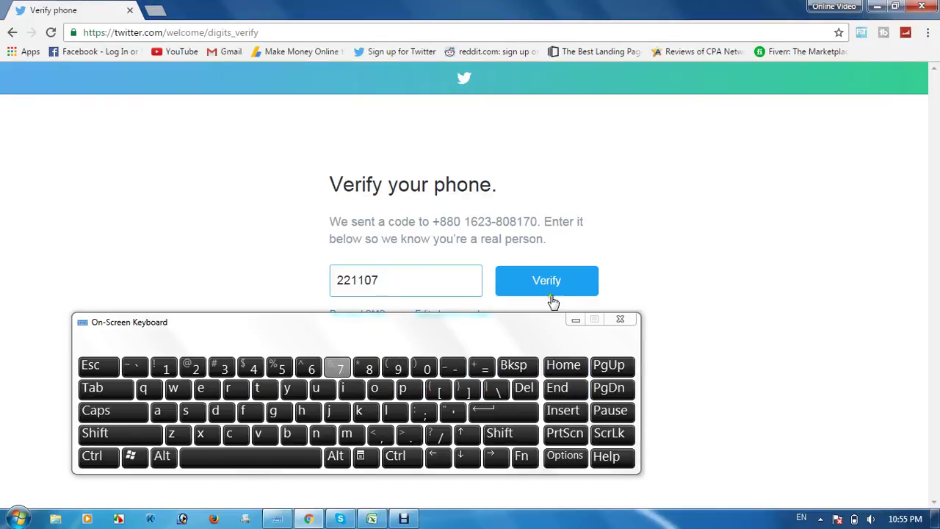
{"action": "left_click", "coordinate": [575, 320]}
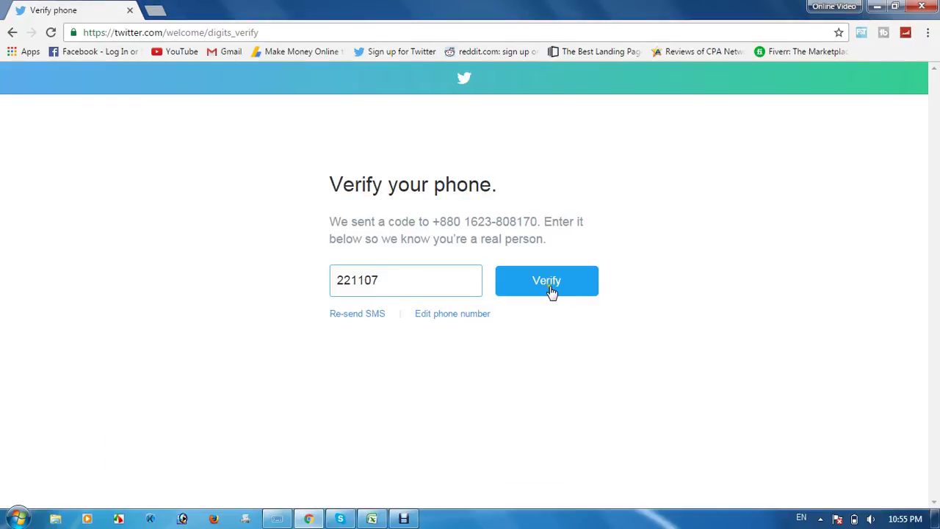
{"action": "left_click", "coordinate": [547, 286]}
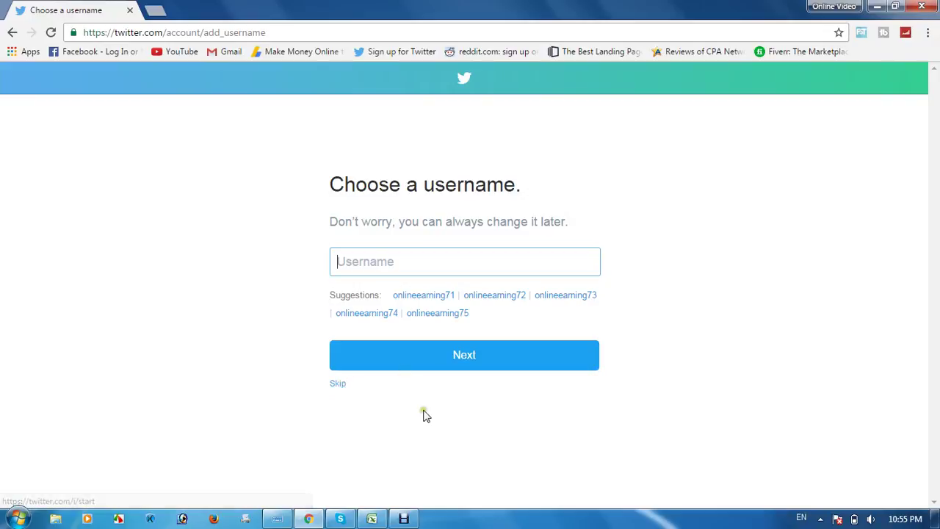
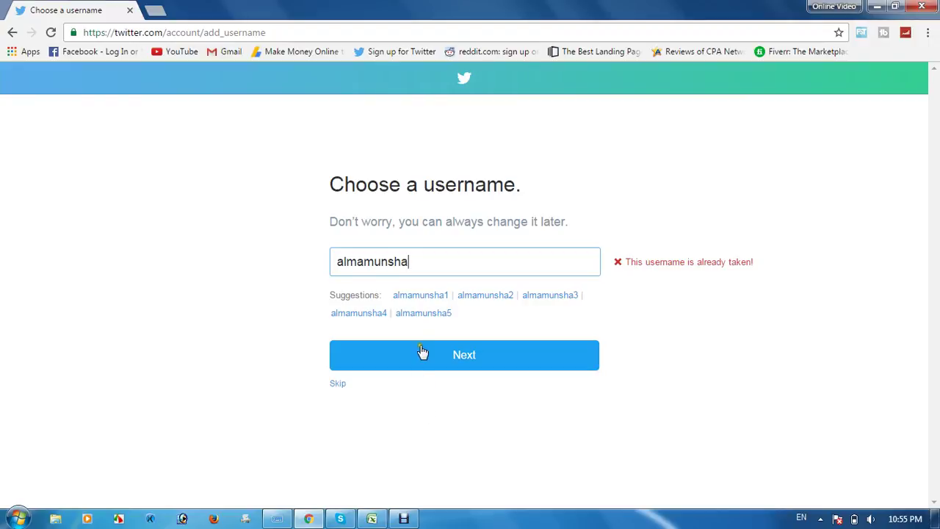
Try a username, then accept the first suggested available username since it's taken
{"action": "left_click", "coordinate": [420, 296]}
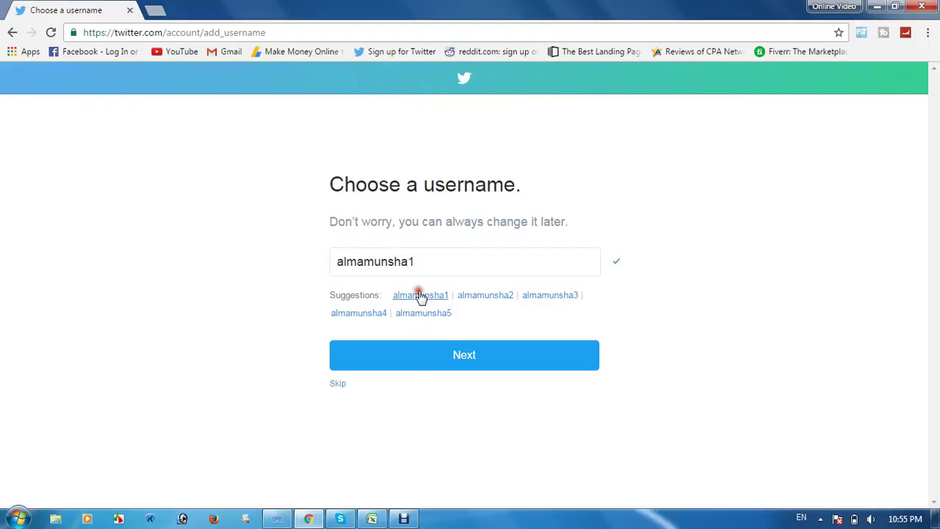
{"action": "left_click", "coordinate": [467, 356]}
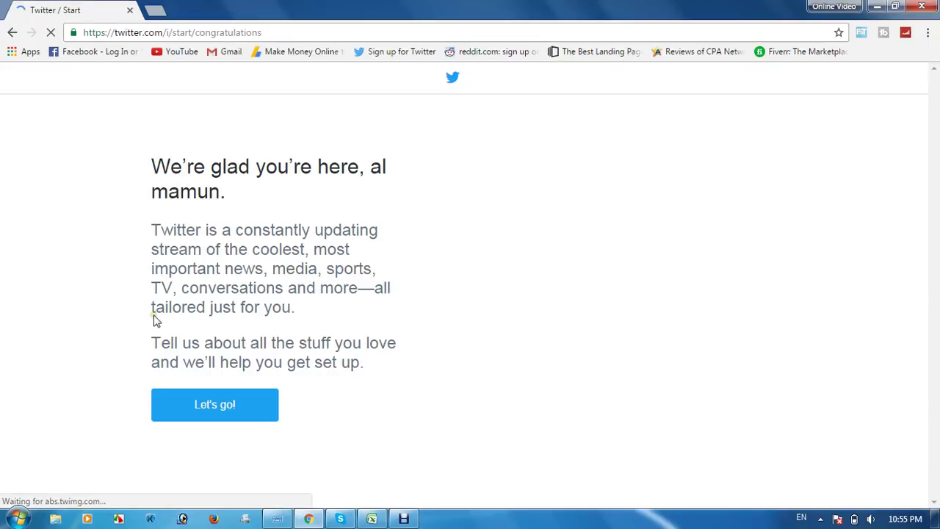
Begin setup, continue past the interests step and decline importing contacts
{"action": "left_click", "coordinate": [202, 401]}
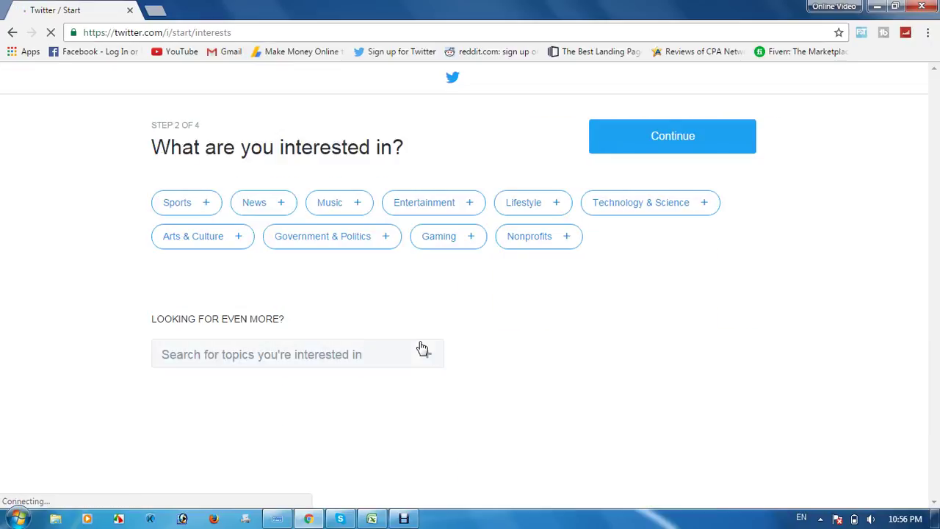
{"action": "left_click", "coordinate": [665, 147]}
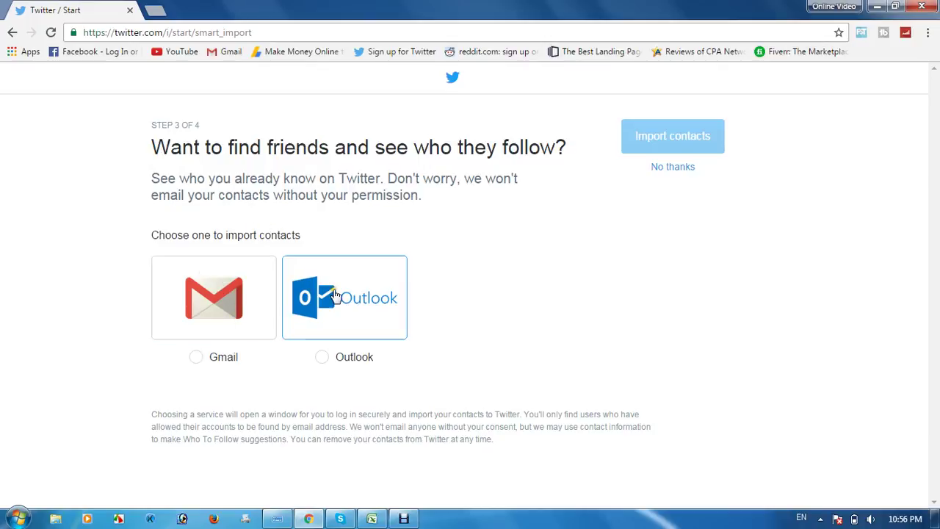
{"action": "left_click", "coordinate": [670, 168]}
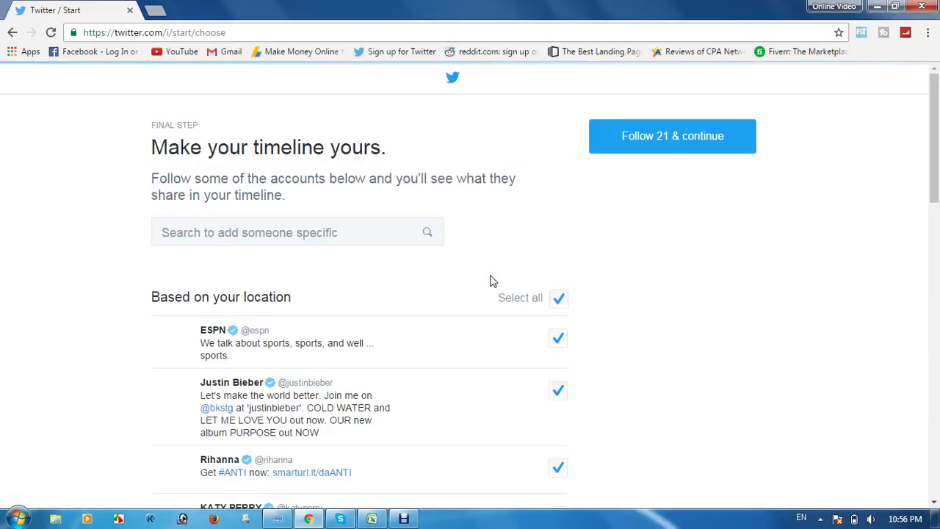
Follow all 21 suggested accounts and decline browser notifications with 'Not now'
{"action": "scroll", "coordinate": [483, 274], "scroll_direction": "down", "scroll_amount": 1}
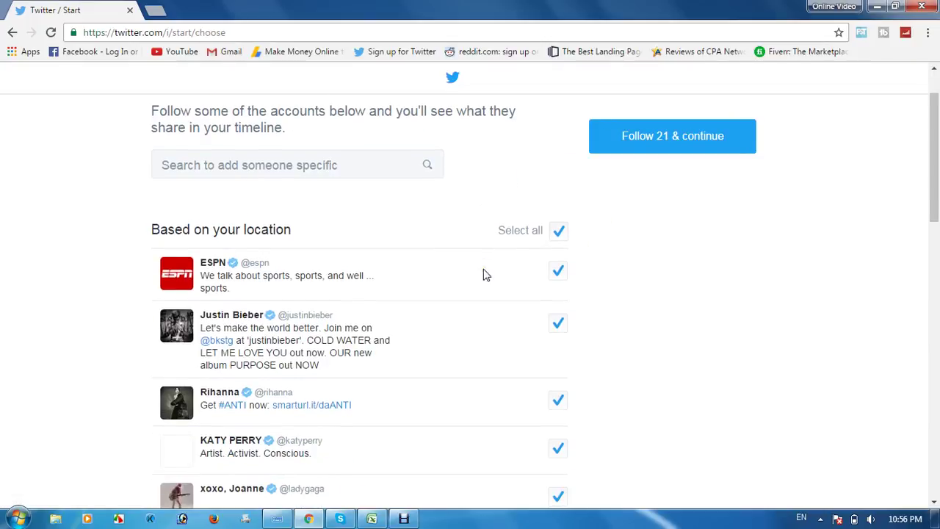
{"action": "scroll", "coordinate": [484, 274], "scroll_direction": "up", "scroll_amount": 1}
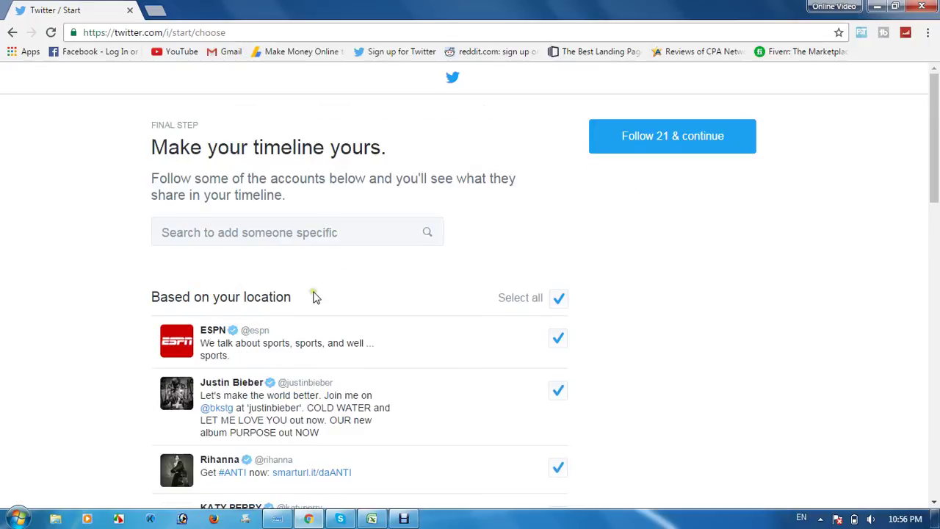
{"action": "scroll", "coordinate": [314, 296], "scroll_direction": "down", "scroll_amount": 3}
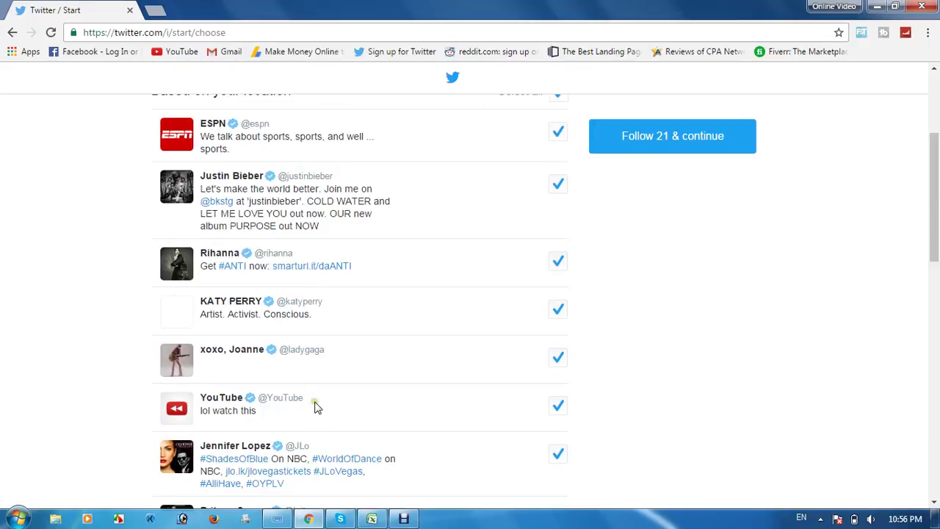
{"action": "scroll", "coordinate": [314, 400], "scroll_direction": "up", "scroll_amount": 3}
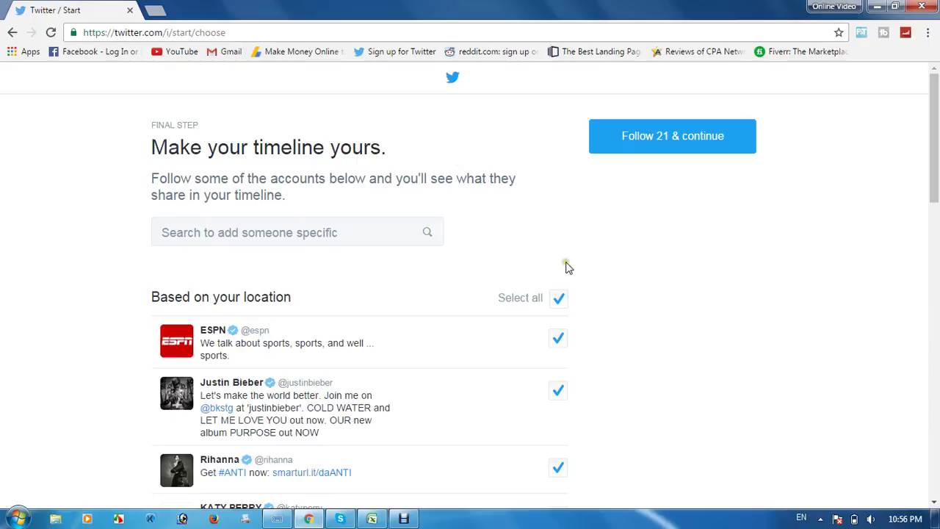
{"action": "scroll", "coordinate": [614, 401], "scroll_direction": "down", "scroll_amount": 5}
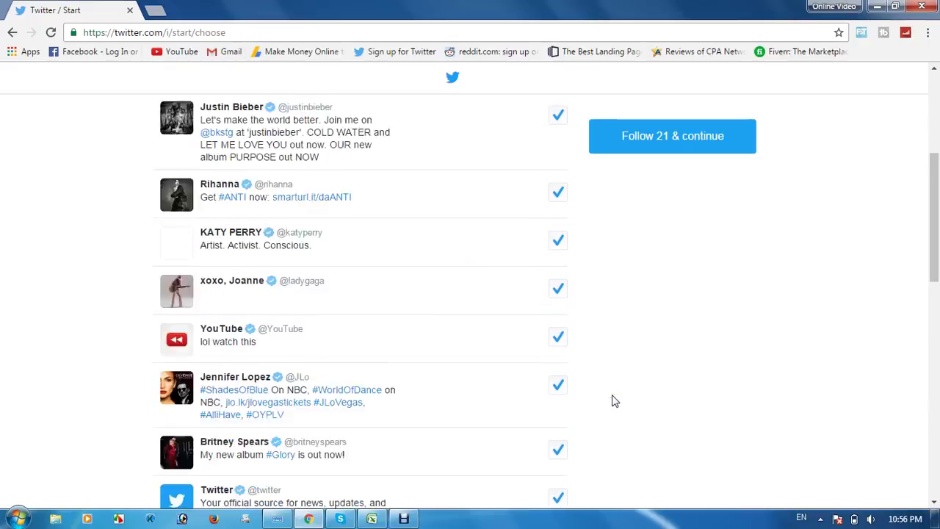
{"action": "scroll", "coordinate": [614, 400], "scroll_direction": "down", "scroll_amount": 5}
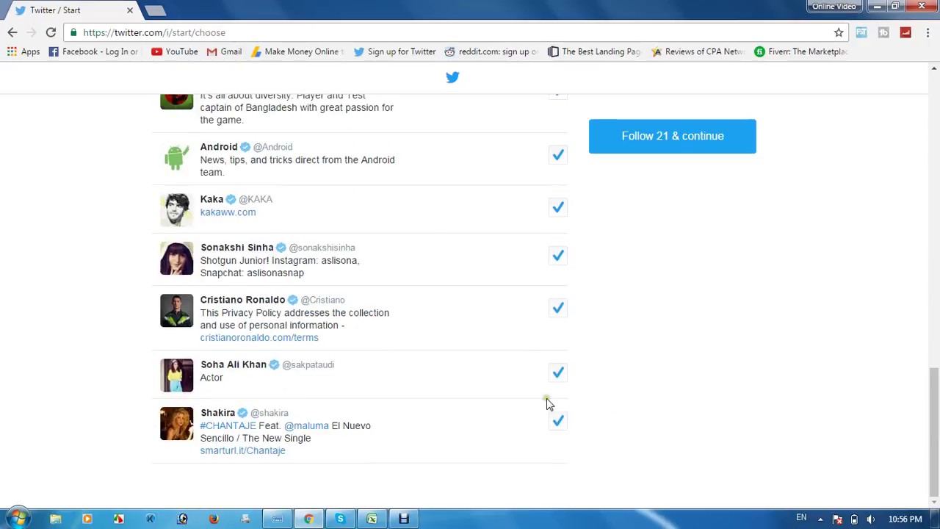
{"action": "left_click", "coordinate": [557, 377]}
{"action": "left_click", "coordinate": [557, 376]}
{"action": "left_click", "coordinate": [654, 138]}
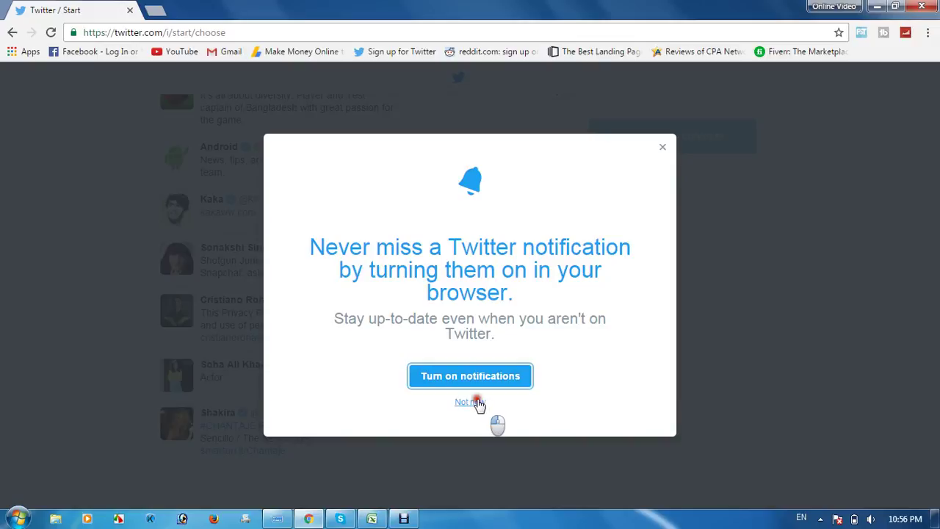
{"action": "left_click", "coordinate": [501, 380]}
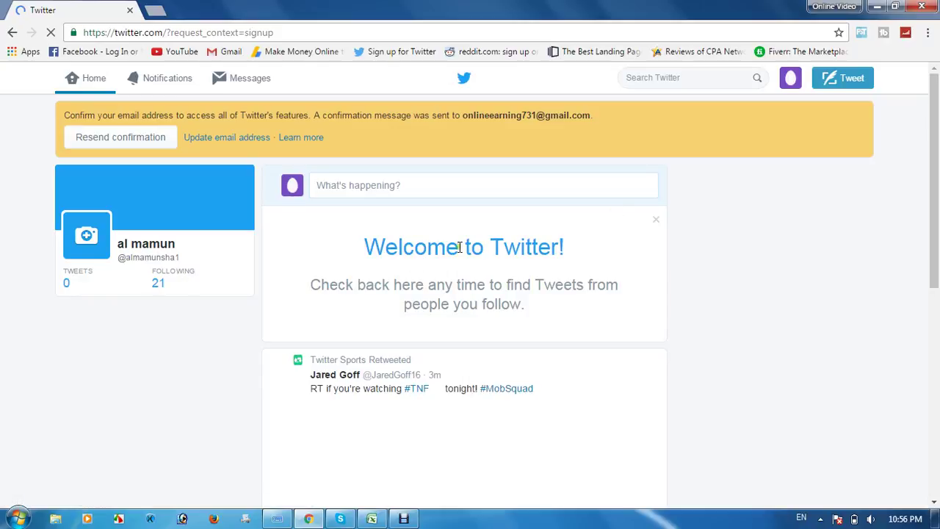
{"action": "scroll", "coordinate": [422, 321], "scroll_direction": "down", "scroll_amount": 3}
{"action": "scroll", "coordinate": [422, 321], "scroll_direction": "up", "scroll_amount": 3}
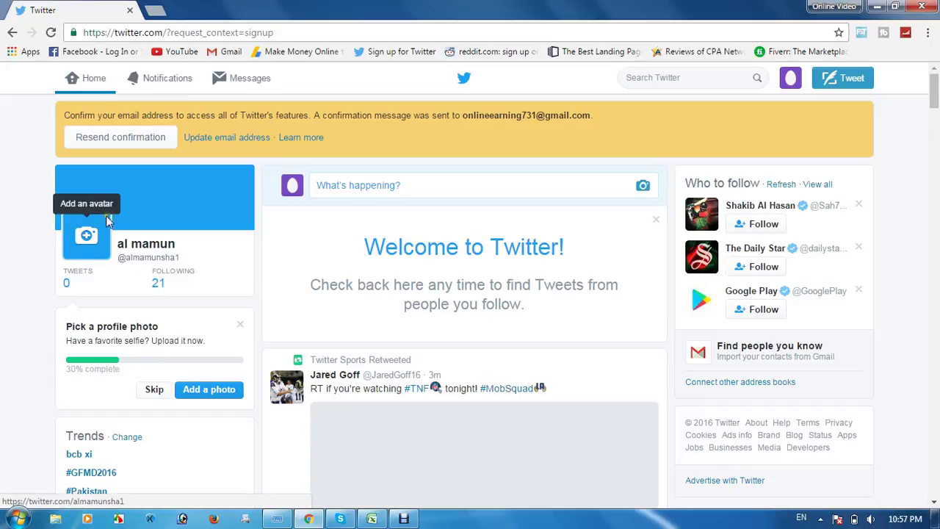
{"action": "scroll", "coordinate": [181, 332], "scroll_direction": "down", "scroll_amount": 3}
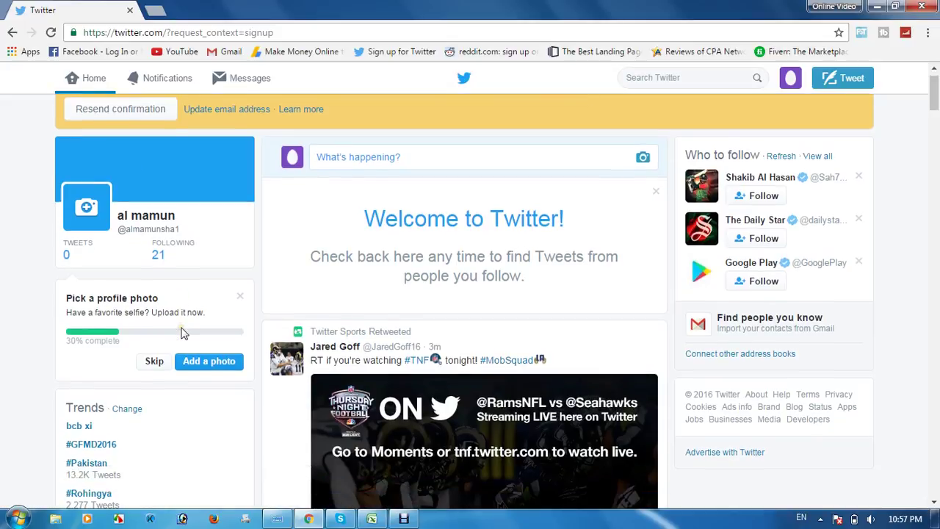
{"action": "scroll", "coordinate": [184, 333], "scroll_direction": "down", "scroll_amount": 3}
{"action": "scroll", "coordinate": [183, 331], "scroll_direction": "up", "scroll_amount": 4}
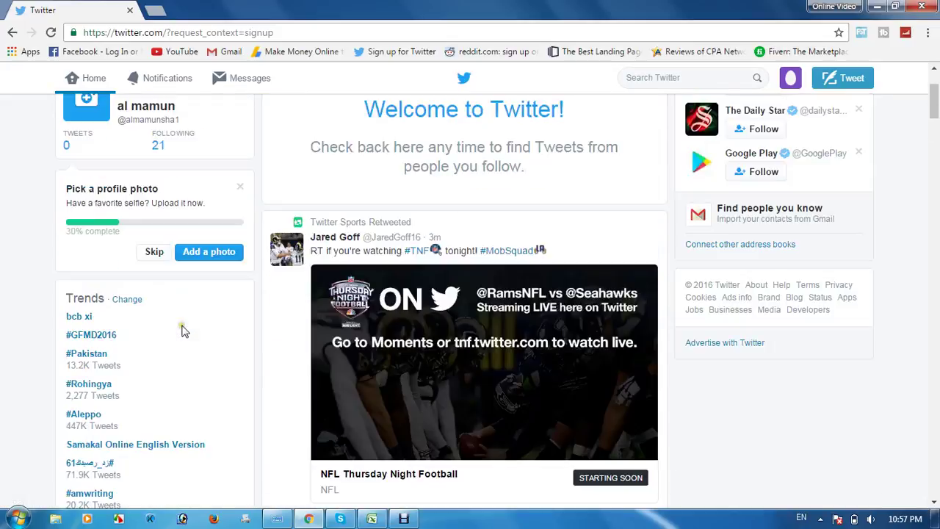
{"action": "scroll", "coordinate": [184, 326], "scroll_direction": "down", "scroll_amount": 5}
{"action": "scroll", "coordinate": [186, 317], "scroll_direction": "up", "scroll_amount": 5}
{"action": "scroll", "coordinate": [185, 316], "scroll_direction": "up", "scroll_amount": 2}
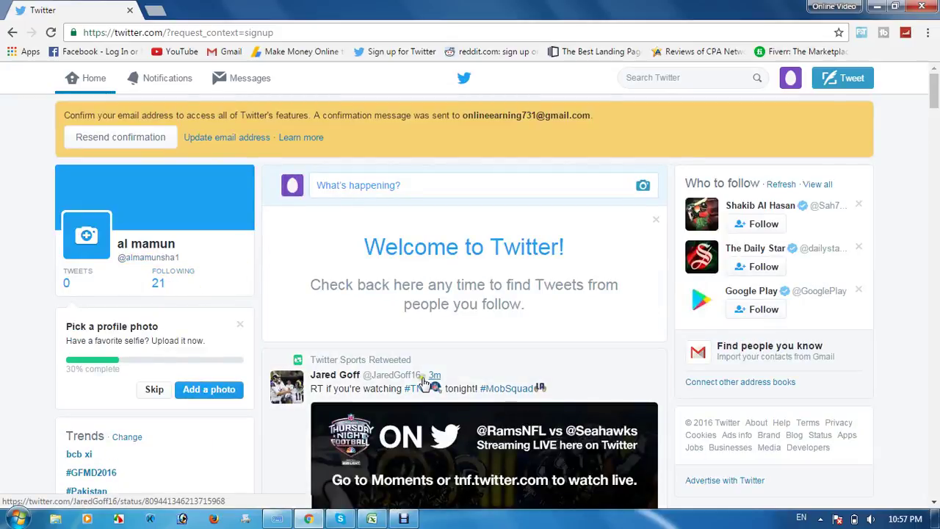
{"action": "scroll", "coordinate": [411, 337], "scroll_direction": "down", "scroll_amount": 7}
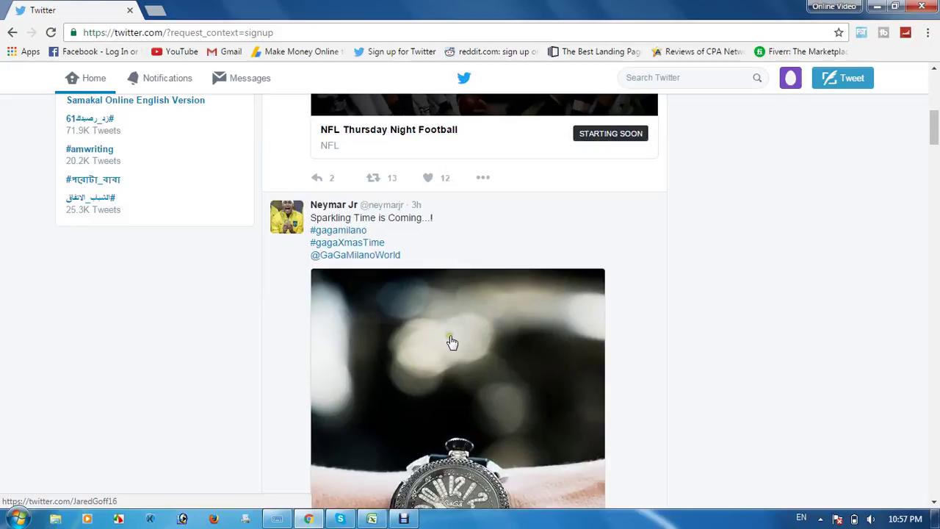
{"action": "scroll", "coordinate": [451, 343], "scroll_direction": "down", "scroll_amount": 2}
{"action": "scroll", "coordinate": [497, 426], "scroll_direction": "down", "scroll_amount": 10}
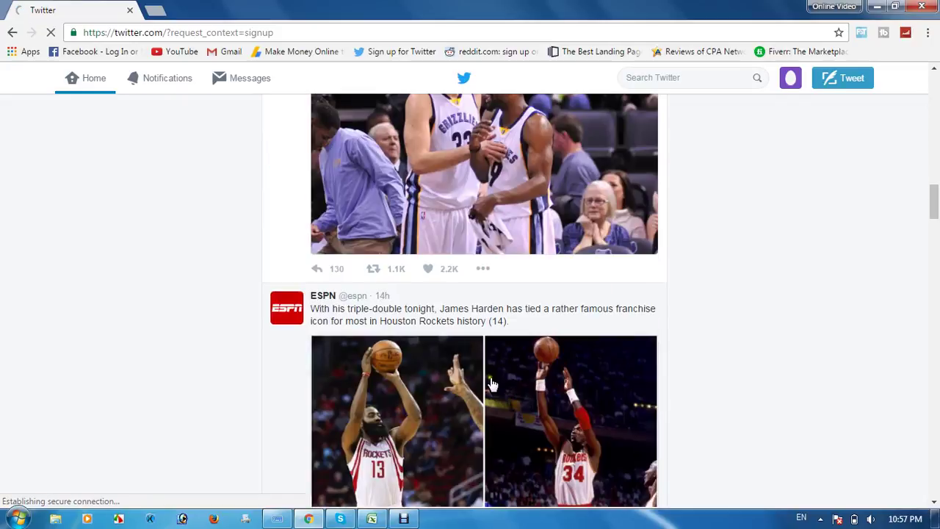
{"action": "scroll", "coordinate": [492, 389], "scroll_direction": "down", "scroll_amount": 8}
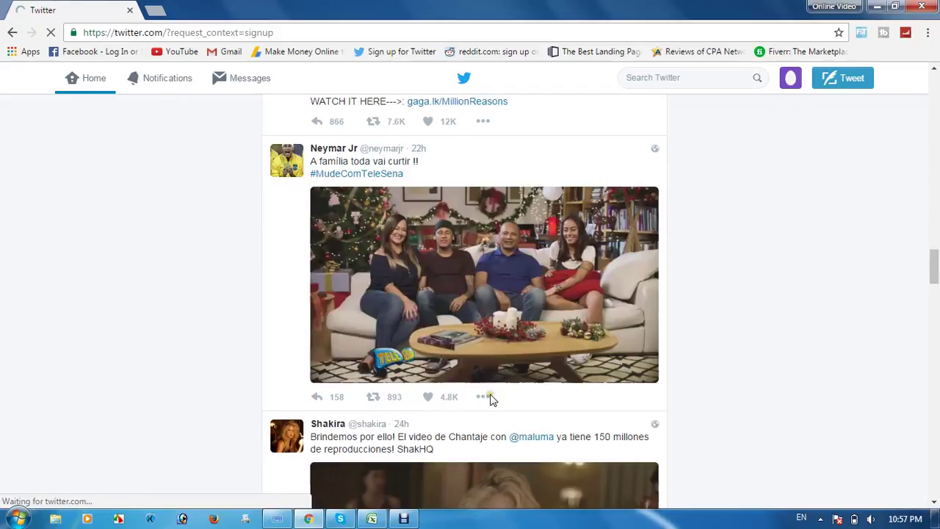
{"action": "scroll", "coordinate": [490, 399], "scroll_direction": "down", "scroll_amount": 5}
{"action": "scroll", "coordinate": [492, 400], "scroll_direction": "up", "scroll_amount": 4}
{"action": "scroll", "coordinate": [492, 400], "scroll_direction": "down", "scroll_amount": 3}
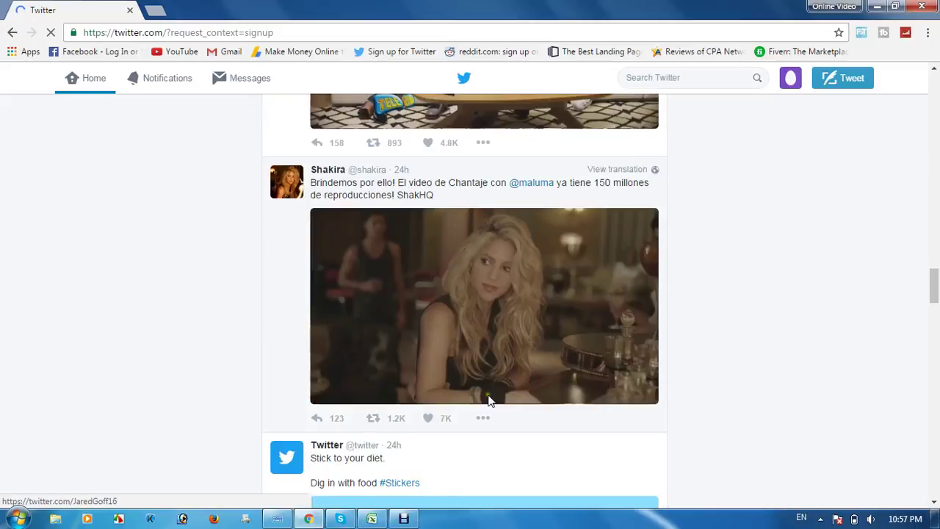
{"action": "scroll", "coordinate": [491, 400], "scroll_direction": "up", "scroll_amount": 15}
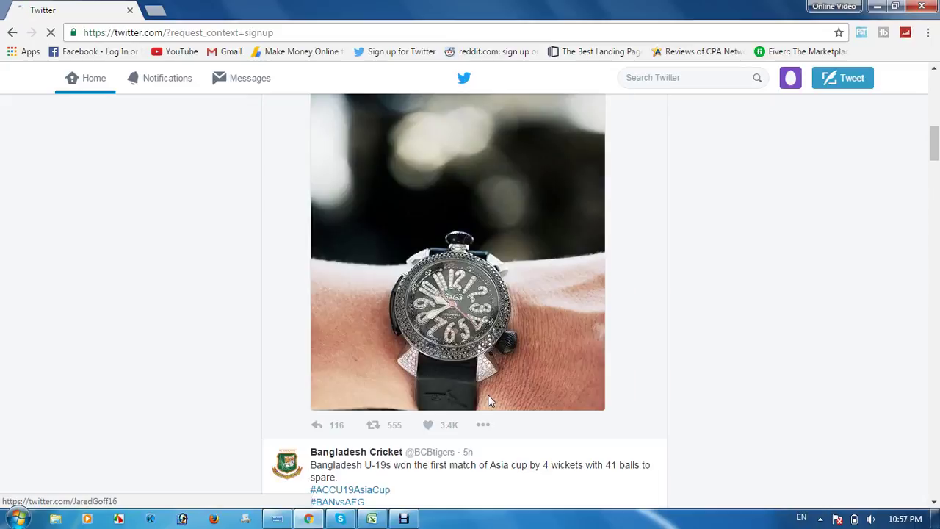
{"action": "scroll", "coordinate": [490, 400], "scroll_direction": "up", "scroll_amount": 10}
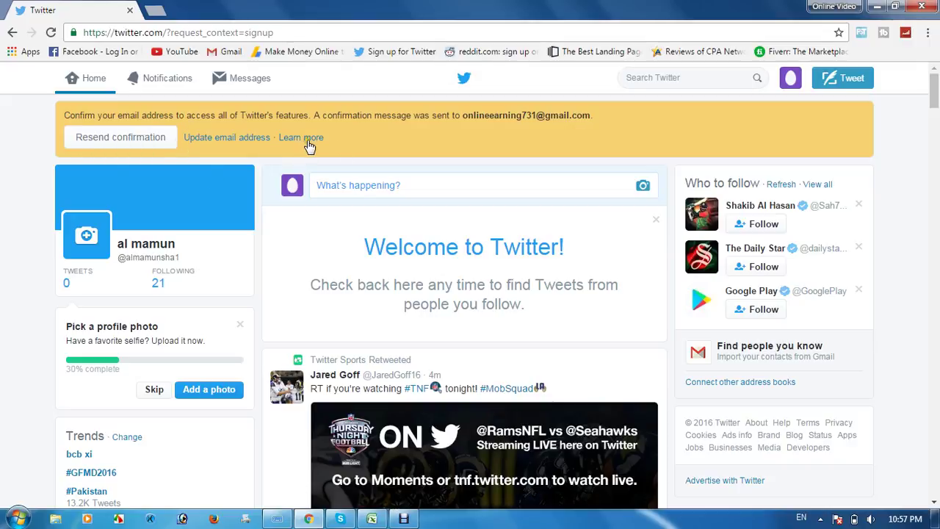
{"action": "left_click", "coordinate": [828, 86]}
{"action": "left_click", "coordinate": [661, 166]}
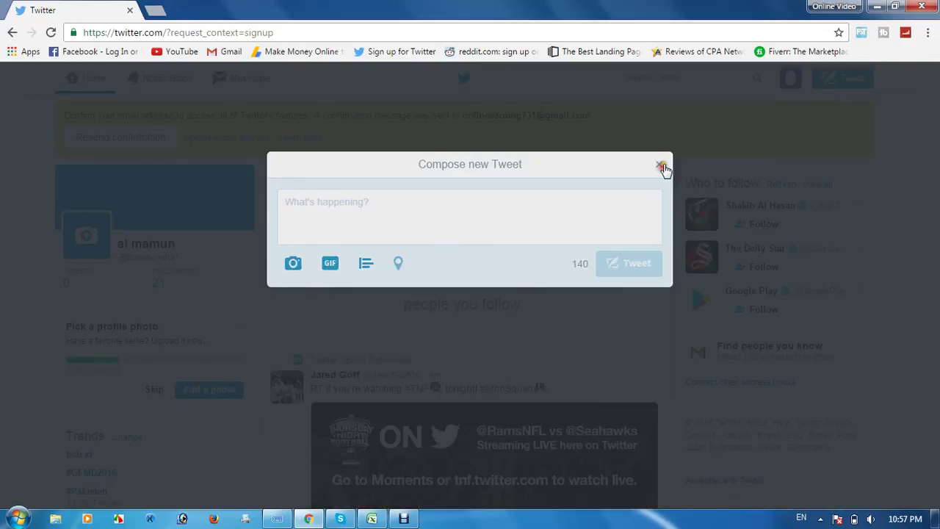